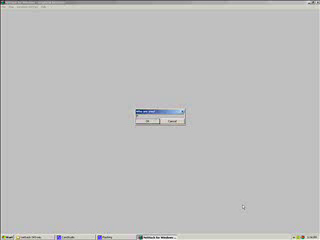
Confirm the player's name in the 'Who are you?' dialog
key("Return")
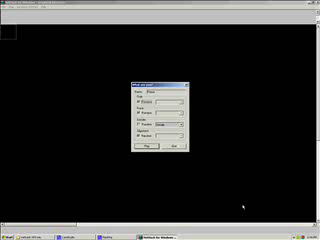
Accept the character, dismiss the opening story, and step west in the starting room
key("Return")
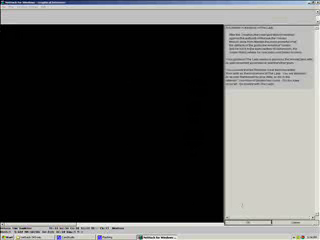
key("Return")
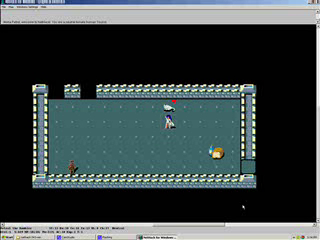
key("h")
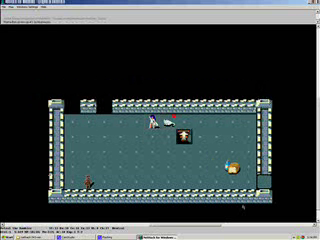
key("h")
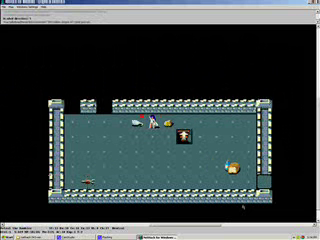
Walk down-left, then up-right across the starting room, advancing a game message
key("j")
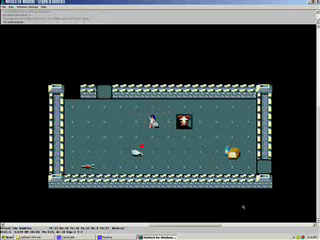
key("b")
key("b")
key("b")
key("y")
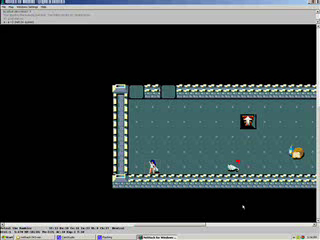
key("u")
key("l")
key("l")
key("l")
key("l")
key("l")
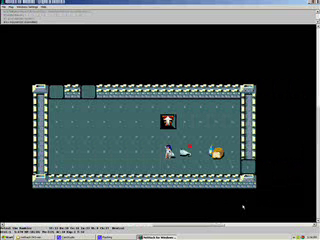
key("l")
key("l")
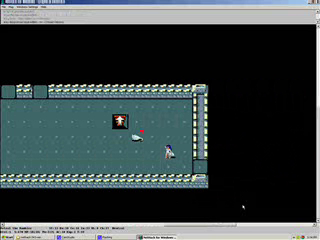
Exit through the east doorway and walk north up the corridor
key("n")
key("l")
key("k")
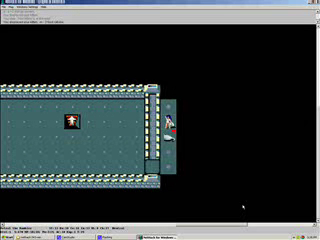
key("k")
key("k")
key("k")
key("k")
key("k")
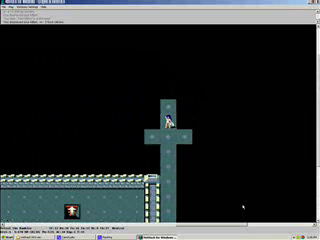
key("k")
key("k")
key("k")
Follow the corridor east, open the door, and walk south inside the lit room
key("l")
key("l")
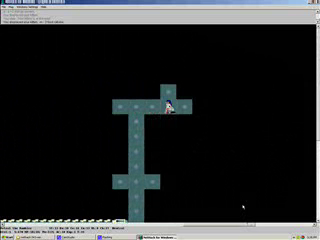
key("k")
key("k")
key("l")
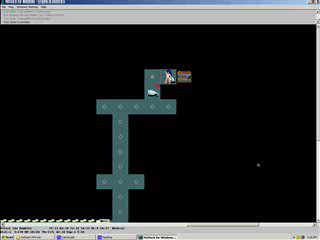
key("l")
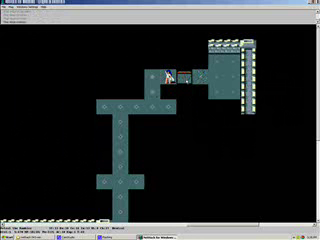
key("l")
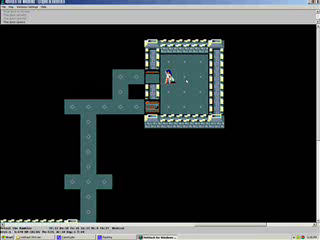
key("j")
key("j")
key("j")
Return west through the room's west door and follow the corridor south
key("h")
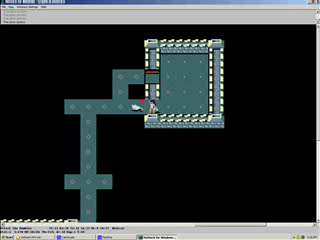
key("h")
key("h")
key("h")
key("h")
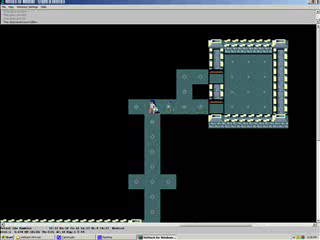
key("j")
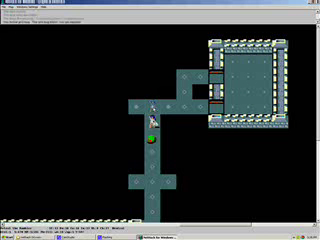
key("j")
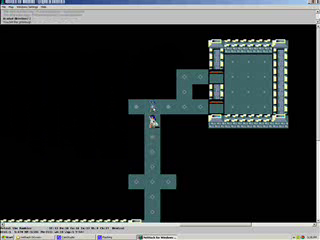
key("j")
key("j")
key("j")
Walk east into the lower room and north to its top doorway
key("l")
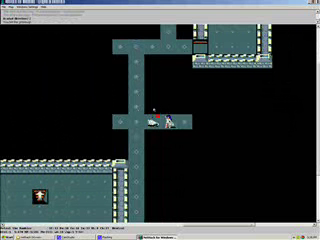
key("l")
key("l")
key("l")
key("l")
key("l")
key("l")
key("l")
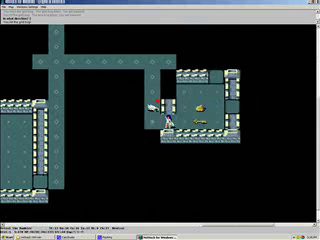
key("l")
key("l")
key("k")
key("k")
key("k")
key("k")
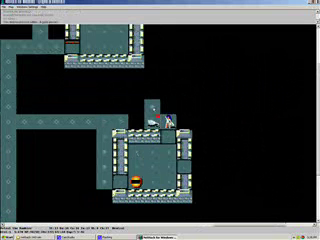
Go up the corridor past the doorway, search the wall, and walk back south into the room
key("h")
key("k")
key("k")
key("k")
key("k")
key("k")
key("k")
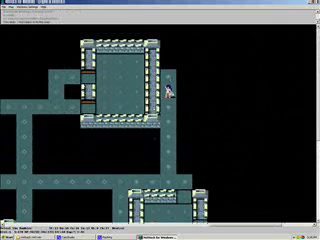
key("k")
key("k")
key("s")
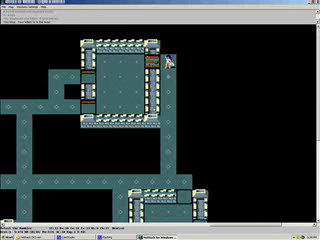
key("j")
key("j")
key("j")
key("j")
key("j")
key("j")
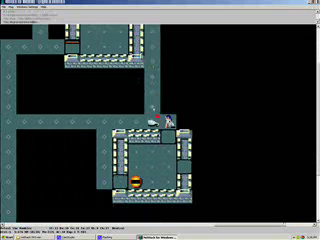
key("n")
key("n")
key("j")
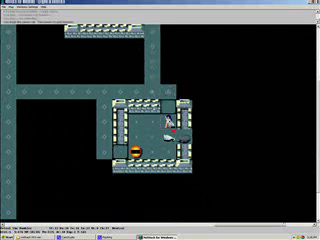
Advance the game messages, answer the prompt, and walk east out along the corridor
key("s")
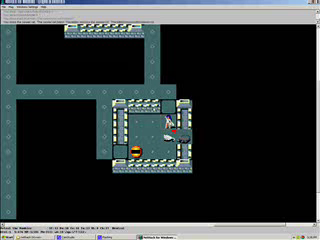
key("s")
key("k")
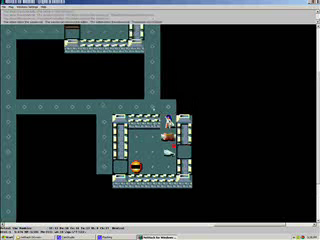
key("j")
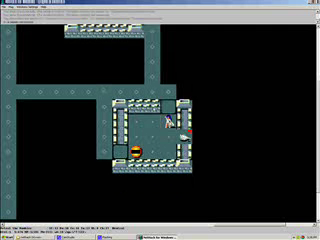
key("e")
key("j")
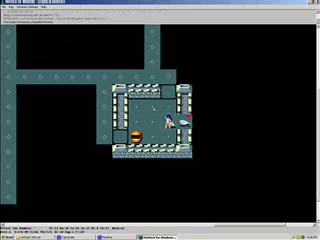
key("l")
key("l")
key("l")
key("l")
key("l")
key("l")
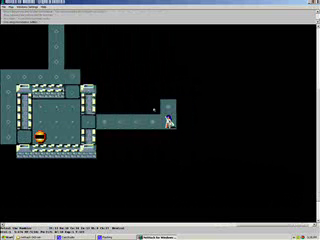
Follow the corridor east into the new room and cross to its west door
key("l")
key("l")
key("l")
key("l")
key("k")
key("k")
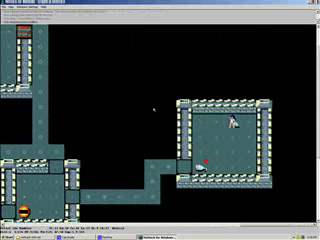
key("l")
key("b")
key("b")
key("b")
key("h")
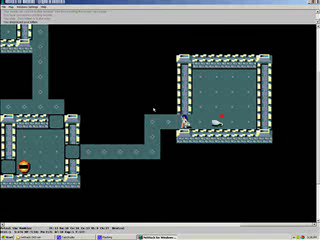
key("l")
key("l")
Return west along the corridor, pass through the western room, and climb to the upper corridor
key("h")
key("h")
key("h")
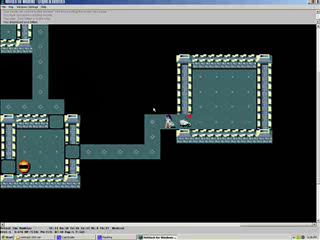
key("b")
key("h")
key("h")
key("h")
key("h")
key("h")
key("y")
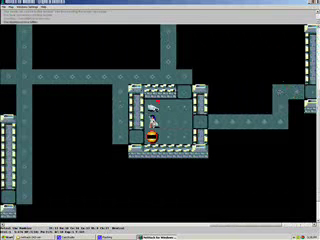
key("h")
key("k")
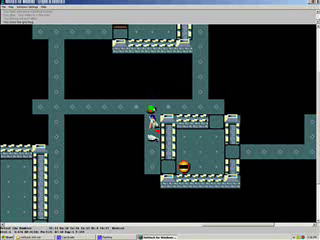
key("k")
key("u")
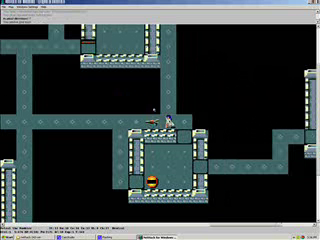
Attack the green creature to the west until it disappears
key("h")
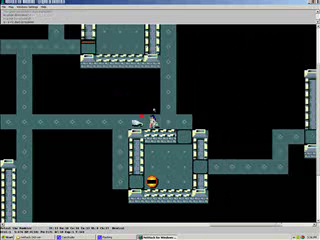
key("h")
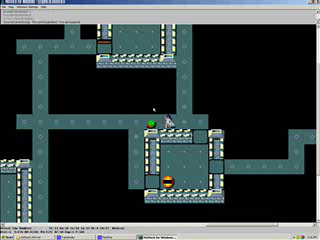
key("h")
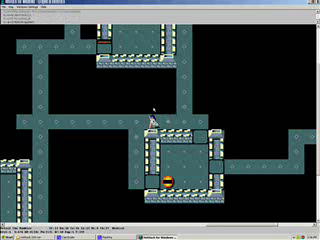
key("h")
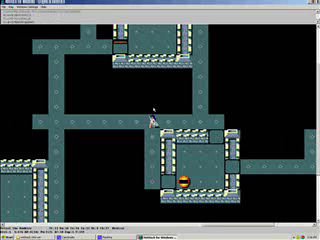
Walk west along the corridor, then north and back south toward the lit room
key("h")
key("h")
key("h")
key("h")
key("h")
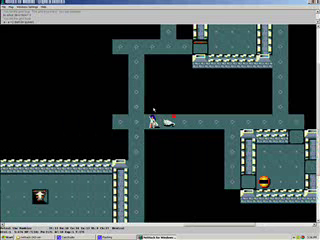
key("h")
key("h")
key("k")
key("k")
key("k")
key("k")
key("h")
key("h")
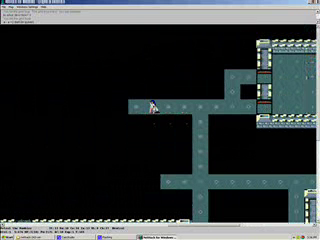
key("h")
key("h")
key("h")
key("h")
key("h")
key("h")
key("h")
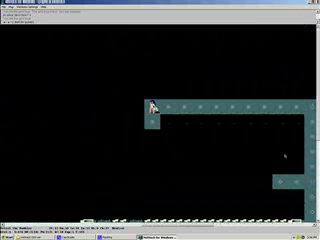
key("j")
key("j")
key("j")
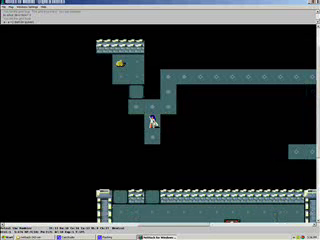
Walk into the lit room and step onto the chest
key("k")
key("k")
key("y")
key("k")
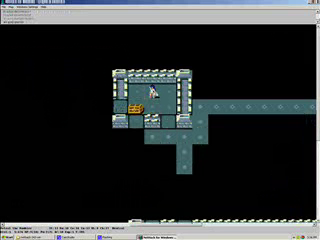
key("h")
key("j")
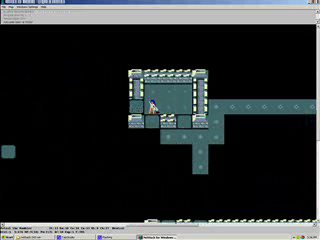
Review the inventory, answer the wield prompt with item a, and check the item lists
key("i")
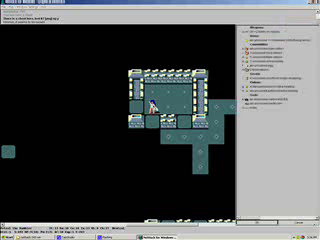
key("Escape")
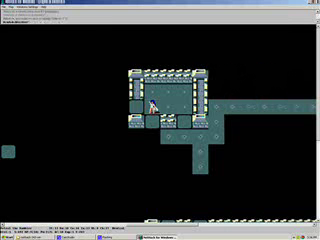
key("w")
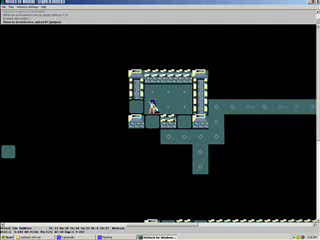
key("a")
key("colon")
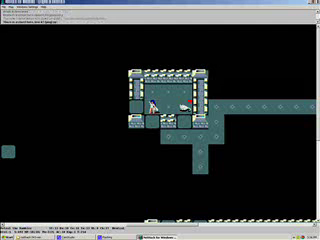
key("comma")
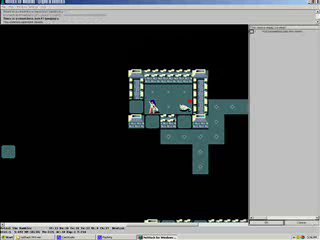
key("Return")
Walk south out of the chest room and west along the corridor into the large room
key("j")
key("j")
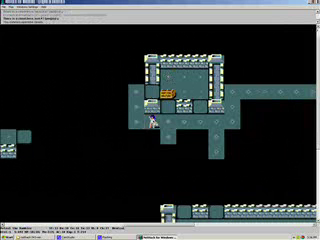
key("j")
key("k")
key("b")
key("h")
key("h")
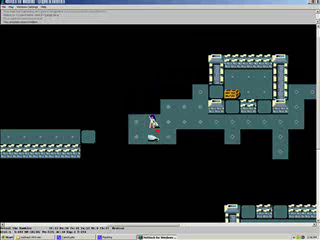
key("h")
key("h")
key("h")
key("b")
key("h")
key("h")
key("h")
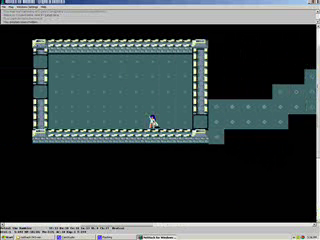
Leave the large room and follow the corridor back east
key("l")
key("l")
key("n")
key("k")
key("k")
key("l")
key("l")
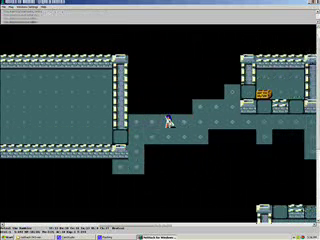
key("l")
key("l")
key("j")
key("u")
key("l")
key("l")
key("n")
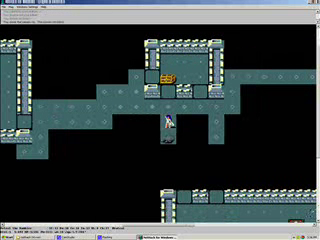
key("k")
key("k")
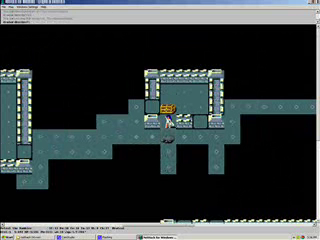
Probe the passage south, then continue east and north into the chest room
key("j")
key("j")
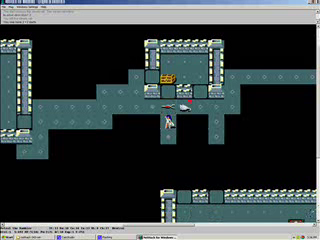
key("j")
key("k")
key("k")
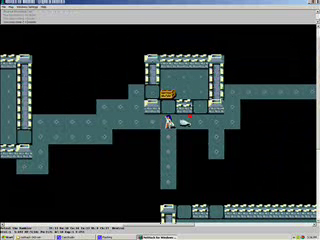
key("l")
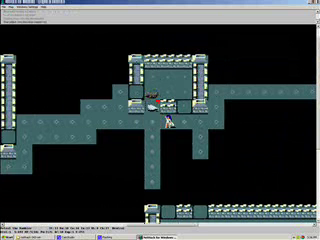
key("l")
key("l")
key("k")
key("y")
key("h")
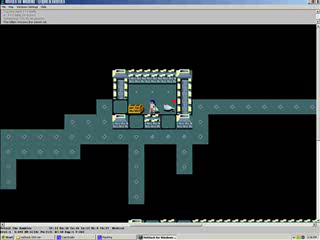
Head south down the corridor into the southern room, then walk back north
key("n")
key("n")
key("j")
key("j")
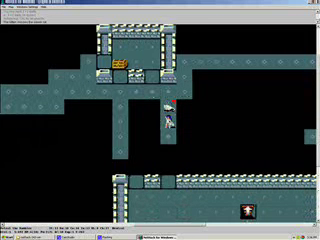
key("j")
key("j")
key("j")
key("j")
key("b")
key("k")
key("k")
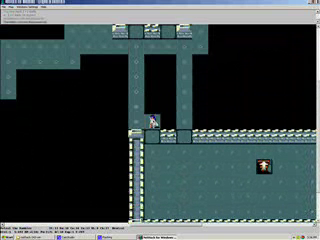
key("k")
key("k")
key("k")
key("k")
Revisit the large western room, then return east to stand beside the kitten
key("y")
key("h")
key("h")
key("h")
key("h")
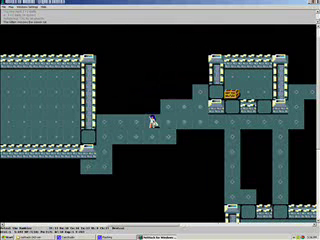
key("h")
key("h")
key("h")
key("h")
key("h")
key("h")
key("h")
key("h")
key("h")
key("h")
key("h")
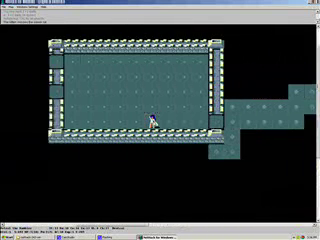
key("h")
key("h")
key("h")
key("h")
key("h")
key("h")
key("l")
key("l")
key("l")
key("l")
key("l")
key("l")
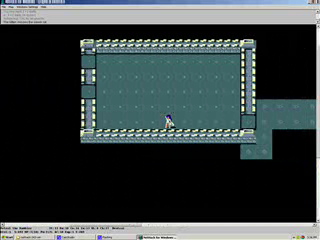
key("l")
key("l")
key("l")
key("l")
key("l")
key("l")
key("l")
key("l")
key("l")
key("l")
key("l")
key("l")
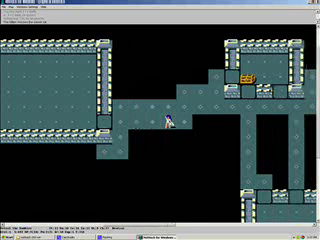
key("l")
key("l")
key("u")
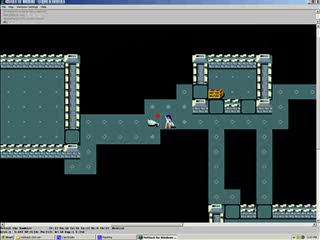
Choose to name a monster and select the kitten north of the character
key("s")
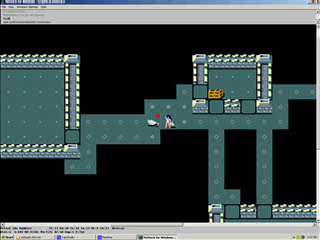
key("o")
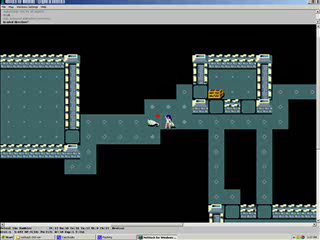
key("k")
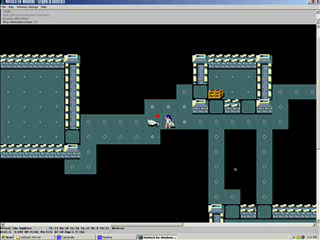
key("o")
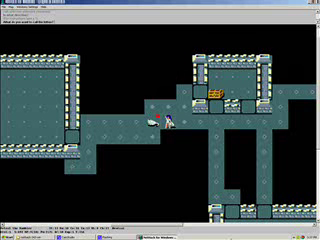
type("kit")
type("t")
type("h")
Walk west along the corridor, then north and northeast around the large room's west wall
key("h")
key("h")
key("b")
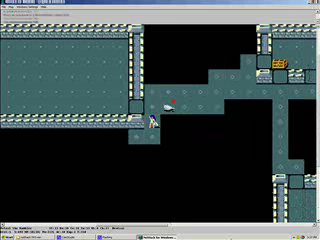
key("b")
key("h")
key("h")
key("y")
key("k")
key("k")
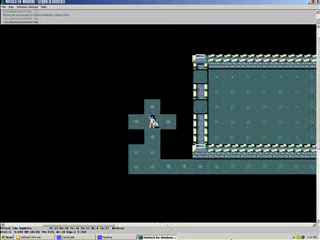
key("l")
key("u")
key("k")
key("u")
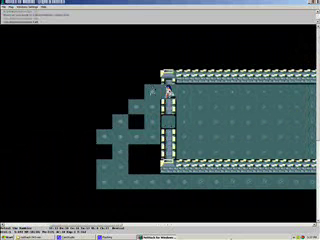
key("h")
Probe the passage southwest and step south into the newly revealed small room
key("b")
key("b")
key("j")
key("j")
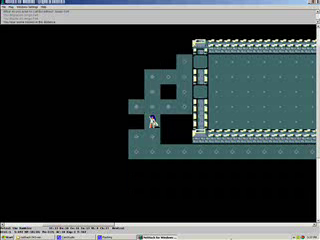
key("b")
key("h")
key("y")
key("u")
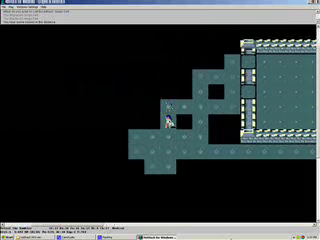
key("b")
key("b")
key("b")
key("b")
key("l")
key("l")
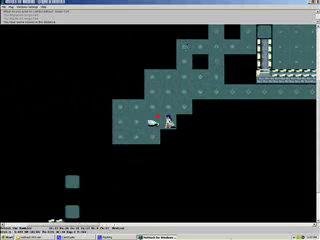
key("k")
key("k")
key("y")
key("b")
key("b")
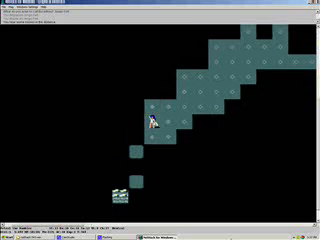
key("j")
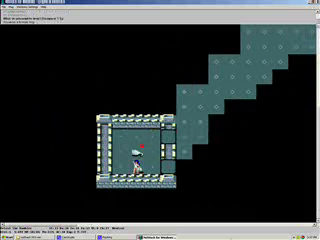
Walk around inside the small room: up-left, down-right, then two squares left
key("y")
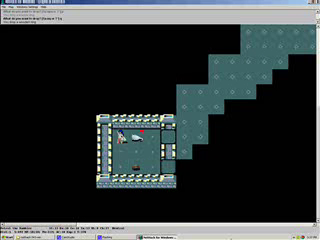
key("shift+n")
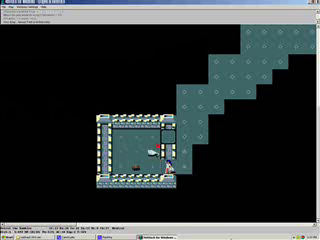
key("shift+h")
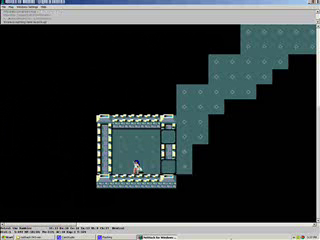
Run northeast and east along the wide corridor to another room's edge
key("shift+u")
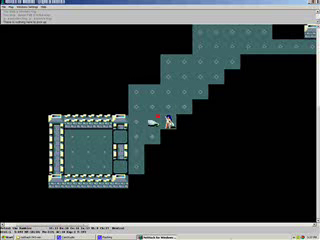
key("shift+h")
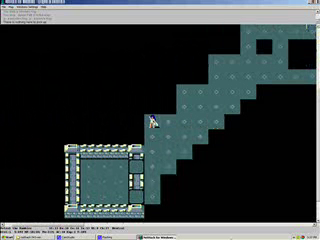
key("shift+u")
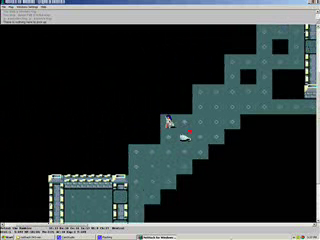
key("shift+n")
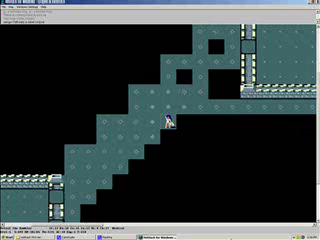
key("shift+l")
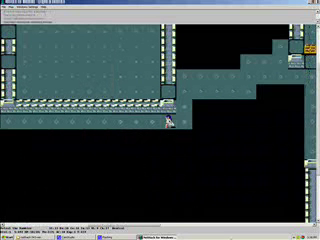